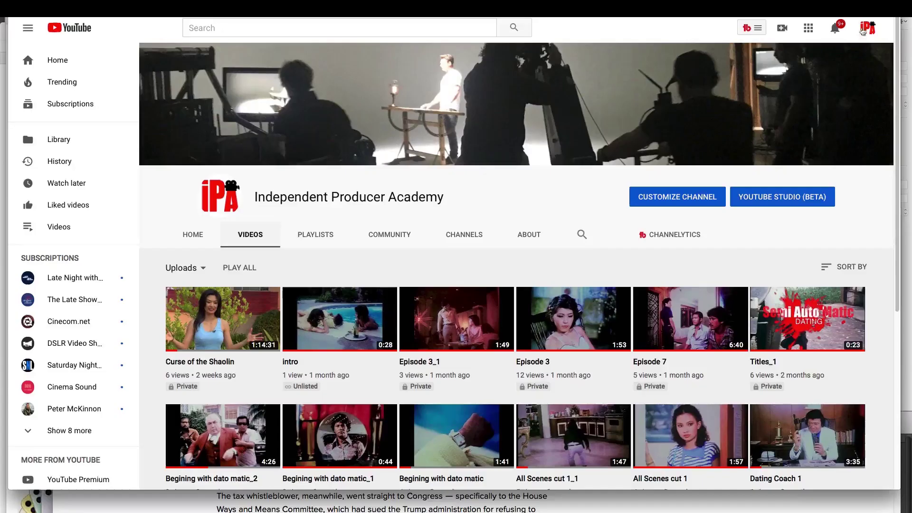
Go to YouTube Studio from the account menu and open Curse of the Shaolin's details
{"action": "left_click", "coordinate": [869, 30]}
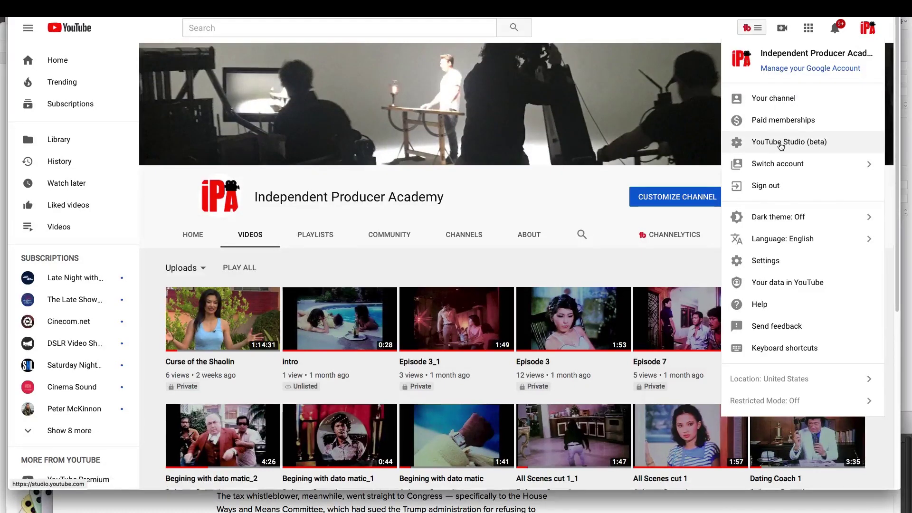
{"action": "left_click", "coordinate": [781, 142]}
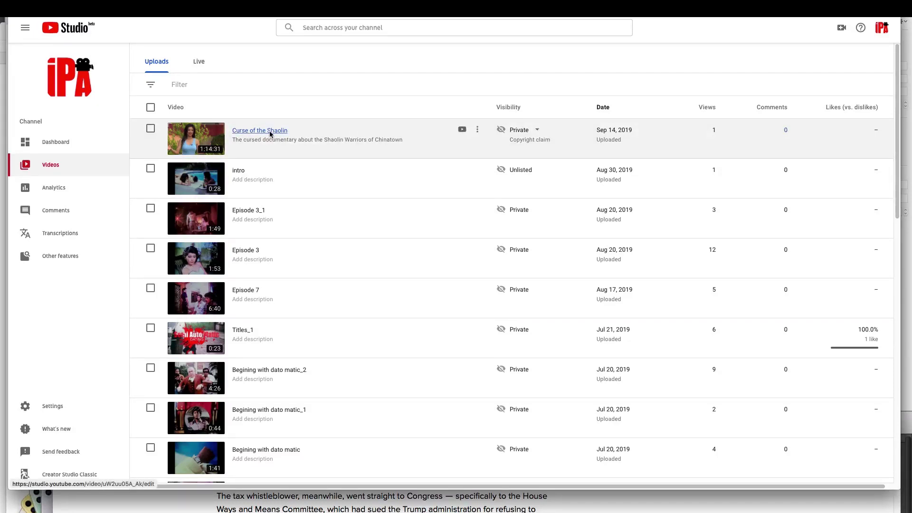
{"action": "left_click", "coordinate": [271, 134]}
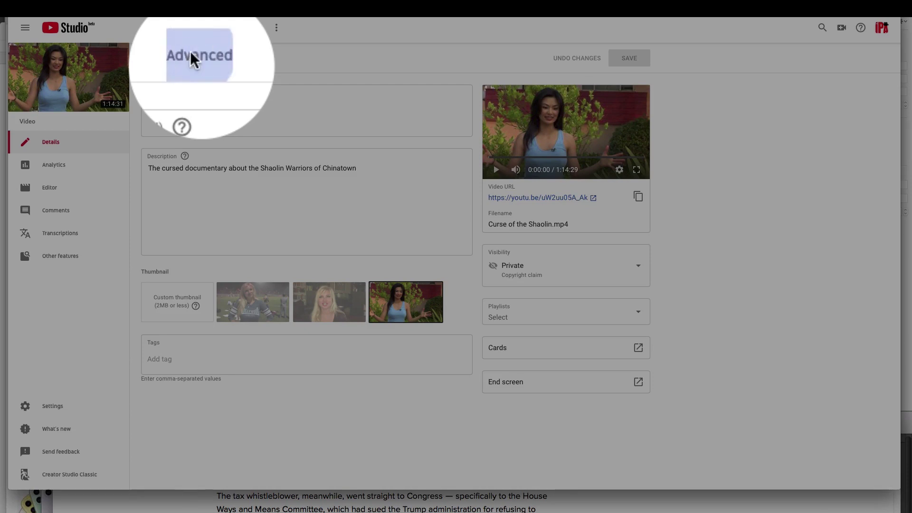
Open Curse of the Shaolin's automatic English subtitles in the classic editor from the advanced settings
{"action": "left_click", "coordinate": [196, 60]}
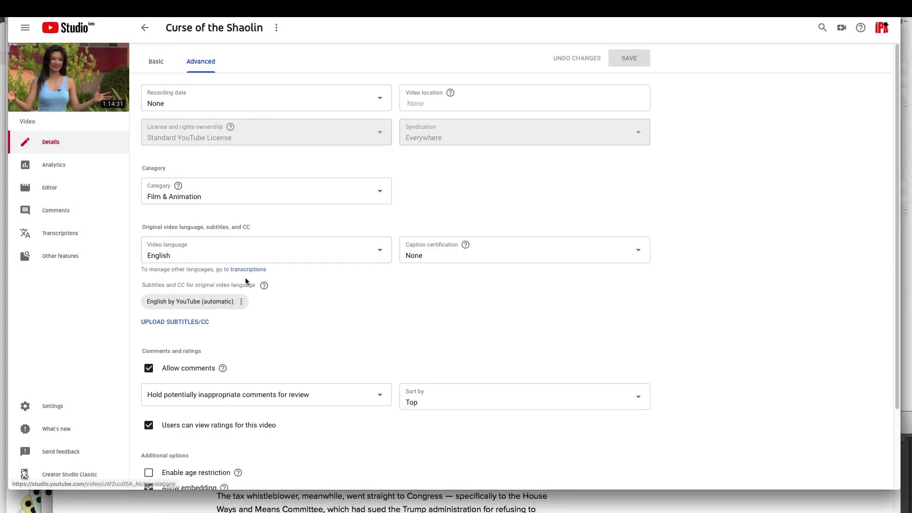
{"action": "left_click", "coordinate": [242, 305]}
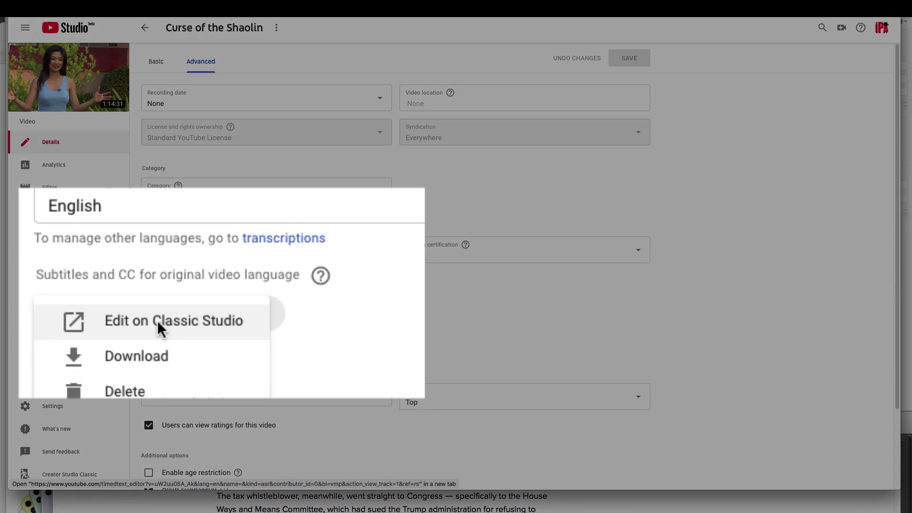
{"action": "left_click", "coordinate": [157, 320]}
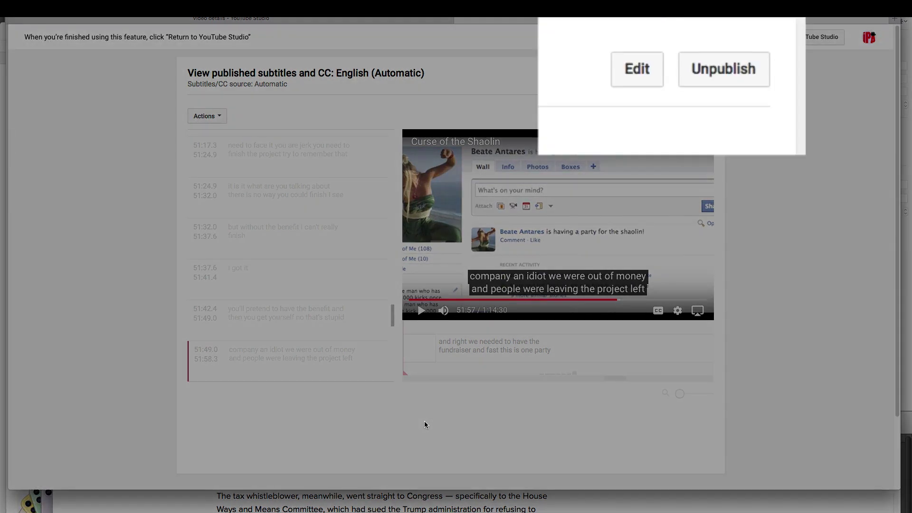
Overwrite the automatic English captions with an editable copy and pause the film at 51:37
{"action": "left_click", "coordinate": [627, 75]}
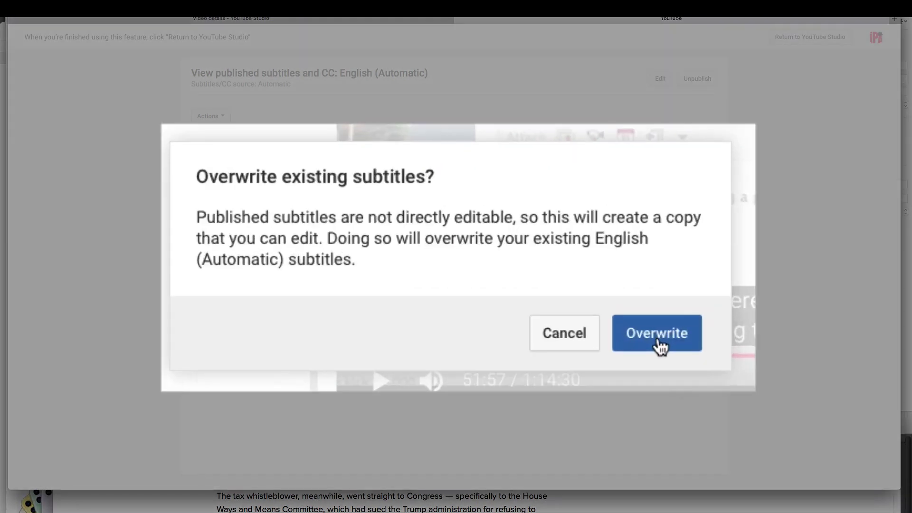
{"action": "left_click", "coordinate": [660, 346]}
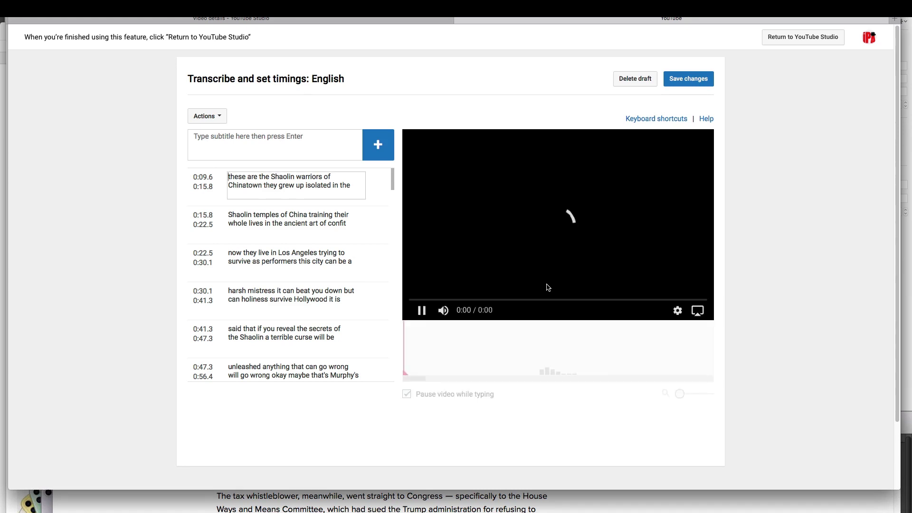
{"action": "left_click", "coordinate": [546, 287]}
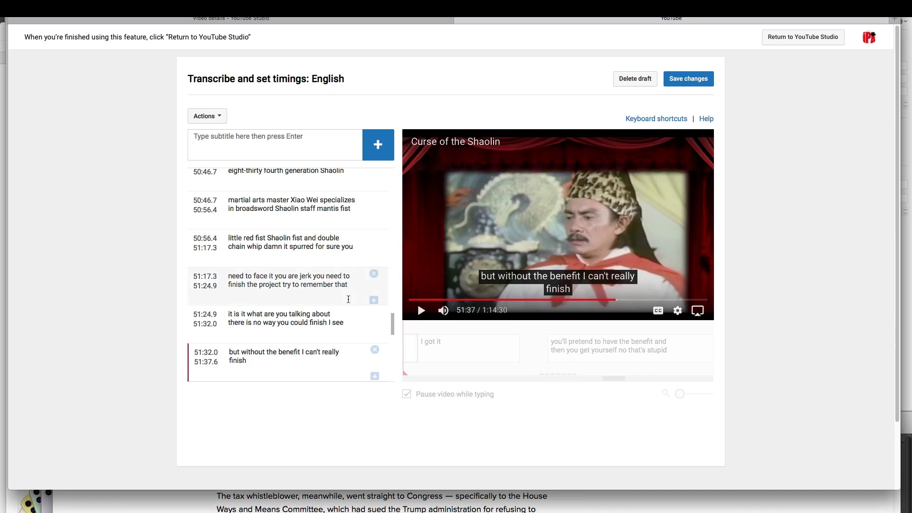
Open the 51:58.3 'we needed to have the fundraiser' caption for editing
{"action": "scroll", "coordinate": [344, 309], "scroll_direction": "down", "scroll_amount": 1}
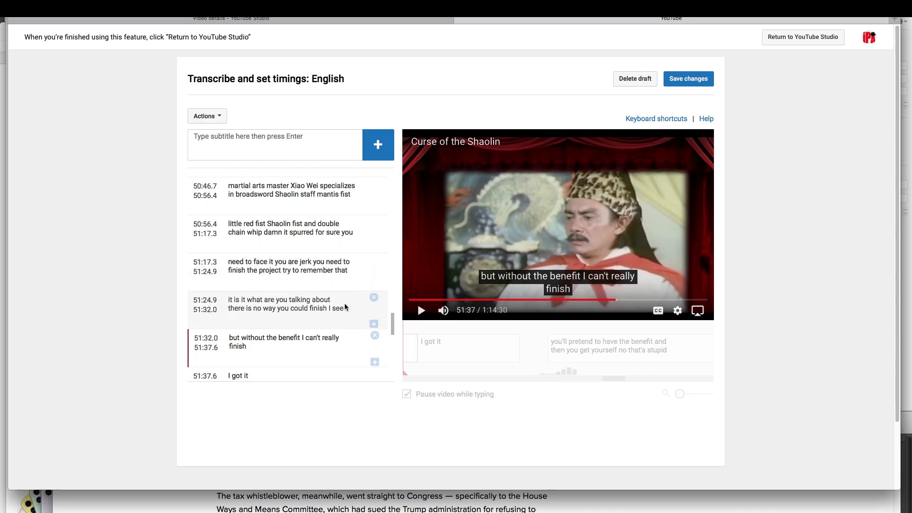
{"action": "scroll", "coordinate": [345, 308], "scroll_direction": "down", "scroll_amount": 5}
{"action": "scroll", "coordinate": [345, 306], "scroll_direction": "down", "scroll_amount": 2}
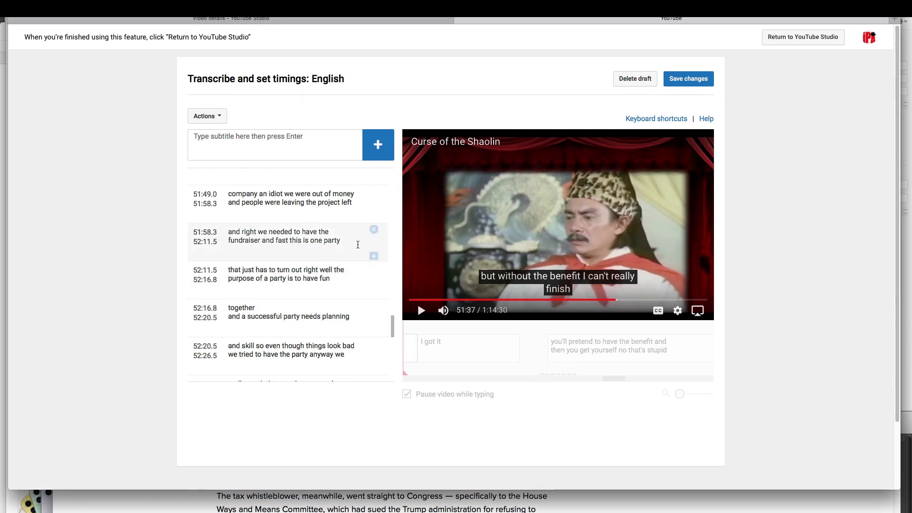
{"action": "left_click", "coordinate": [359, 247]}
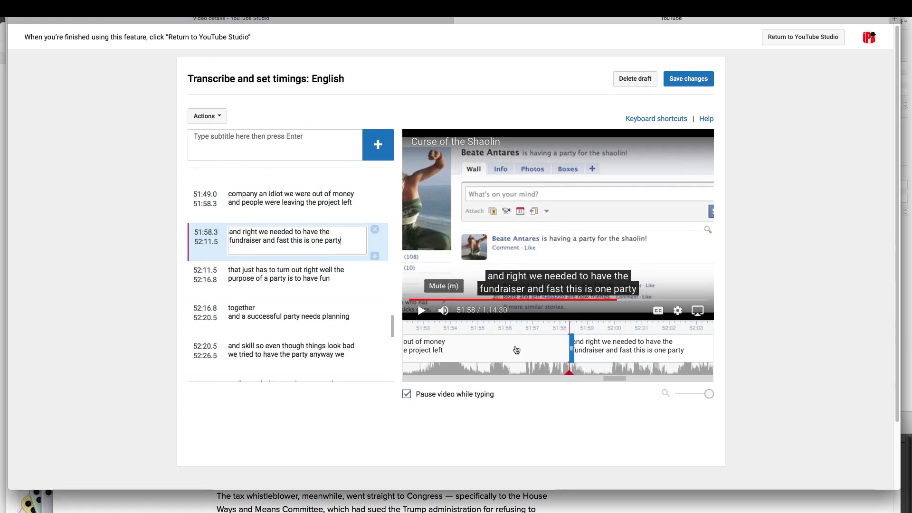
Move the fundraiser caption's start to 51:58.5, so the previous caption ends at 51:57.1
{"action": "left_click_drag", "start_coordinate": [566, 346], "coordinate": [536, 349]}
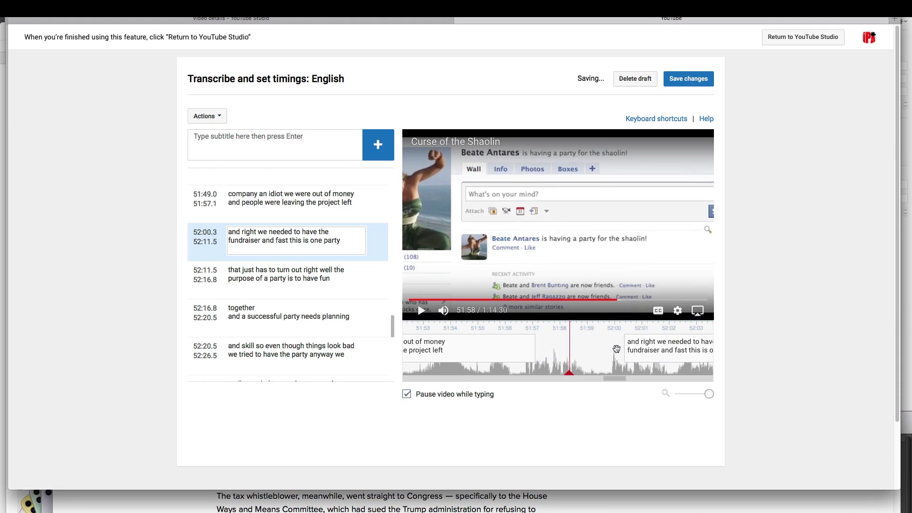
{"action": "left_click_drag", "start_coordinate": [624, 349], "coordinate": [575, 349]}
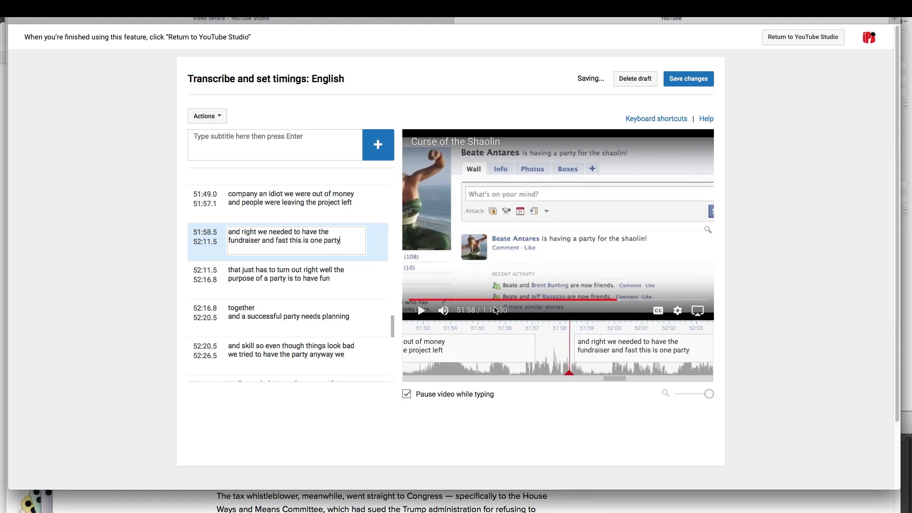
End the fundraiser caption with 'fundraiser and fast.' and select the 'his is one party' text
{"action": "left_click", "coordinate": [292, 241]}
{"action": "key", "text": "BackSpace"}
{"action": "key", "text": "BackSpace"}
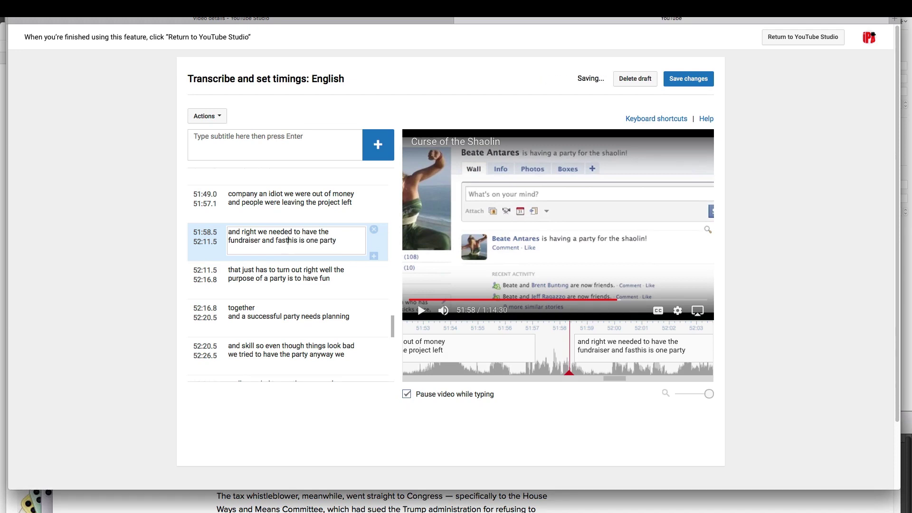
{"action": "type", "text": "."}
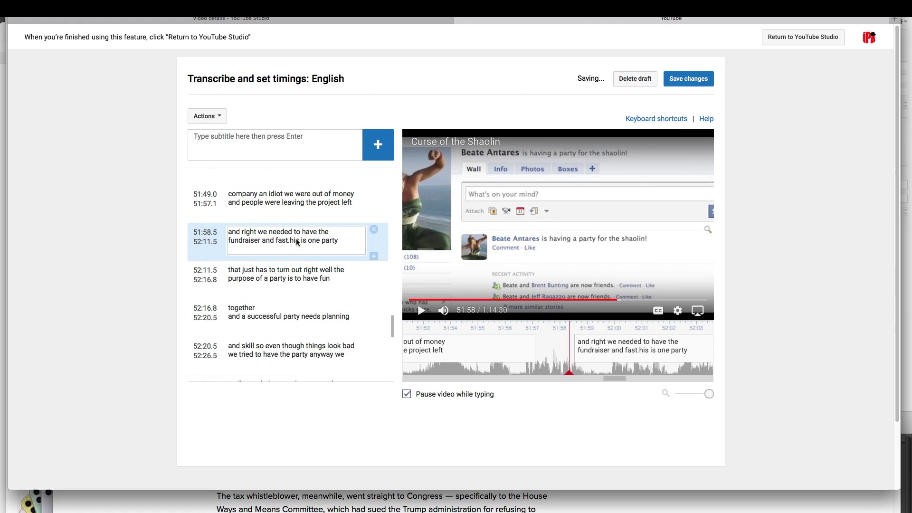
{"action": "left_click_drag", "start_coordinate": [290, 240], "coordinate": [329, 247]}
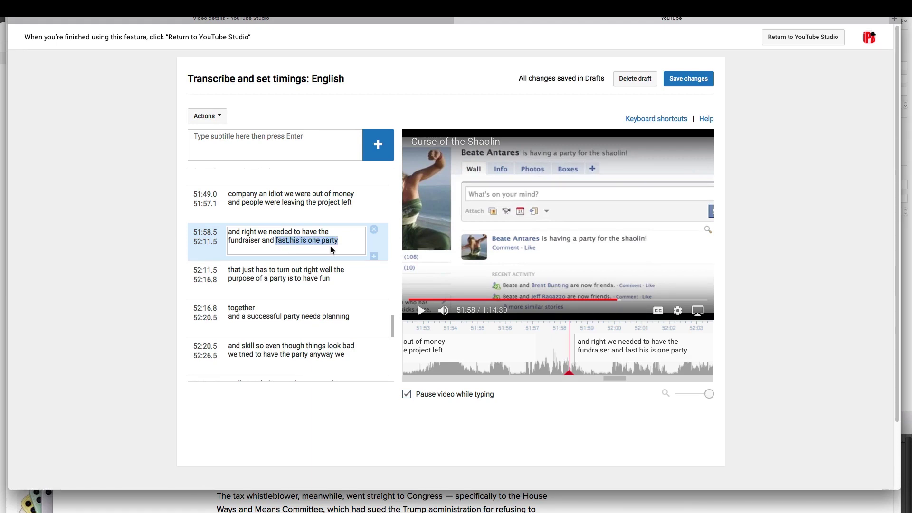
{"action": "double_click", "coordinate": [336, 246]}
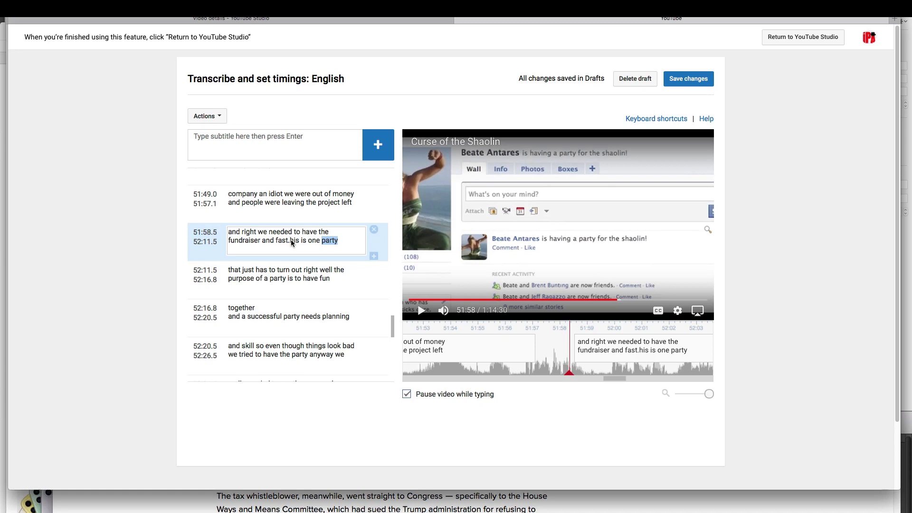
{"action": "left_click_drag", "start_coordinate": [291, 241], "coordinate": [338, 246]}
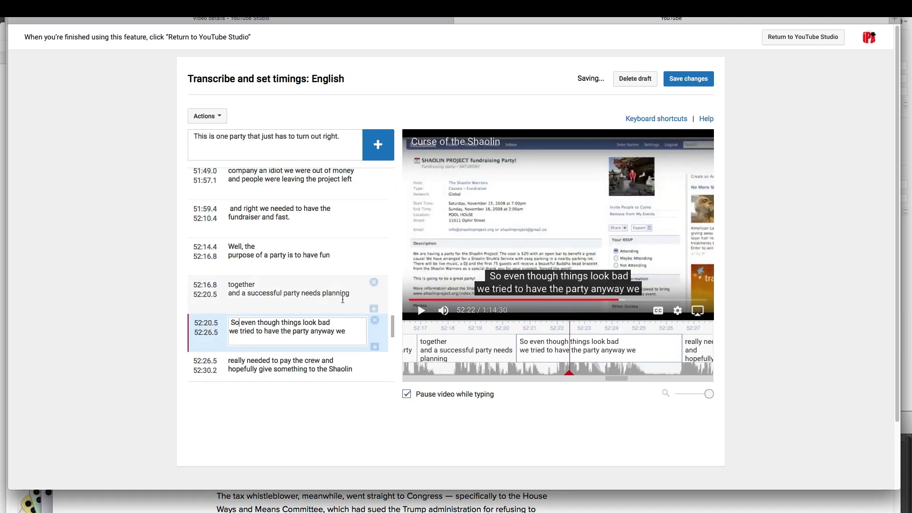
{"action": "left_click", "coordinate": [356, 293]}
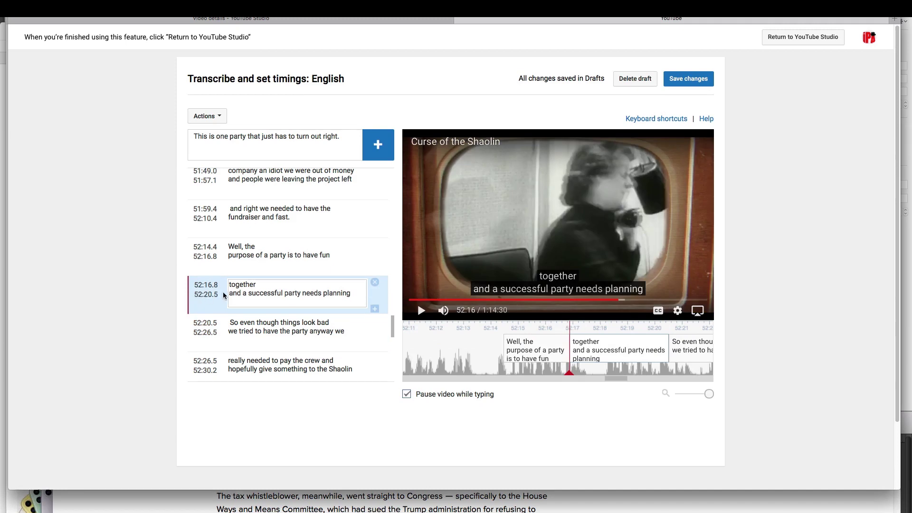
Append 'and skill' to the 'together' caption as one line and start 'Well, the' at 52:12.1
{"action": "type", "text": "and skill"}
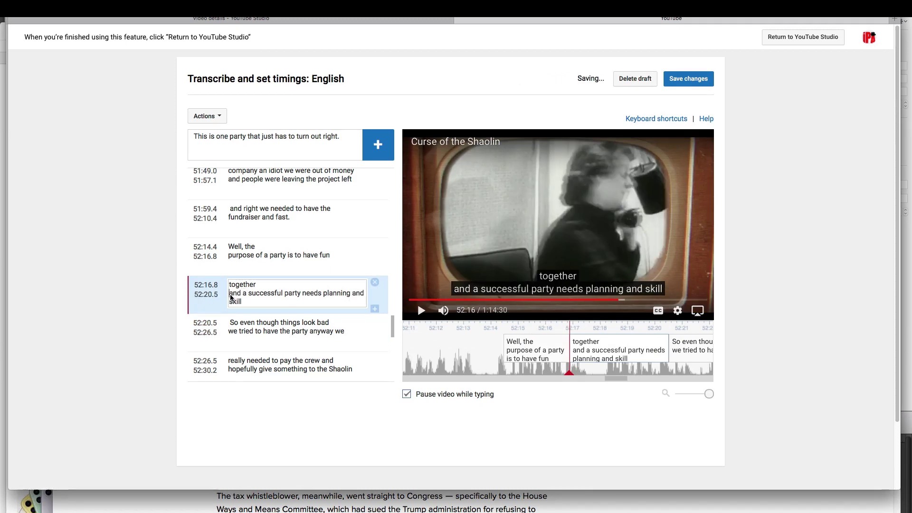
{"action": "key", "text": "BackSpace"}
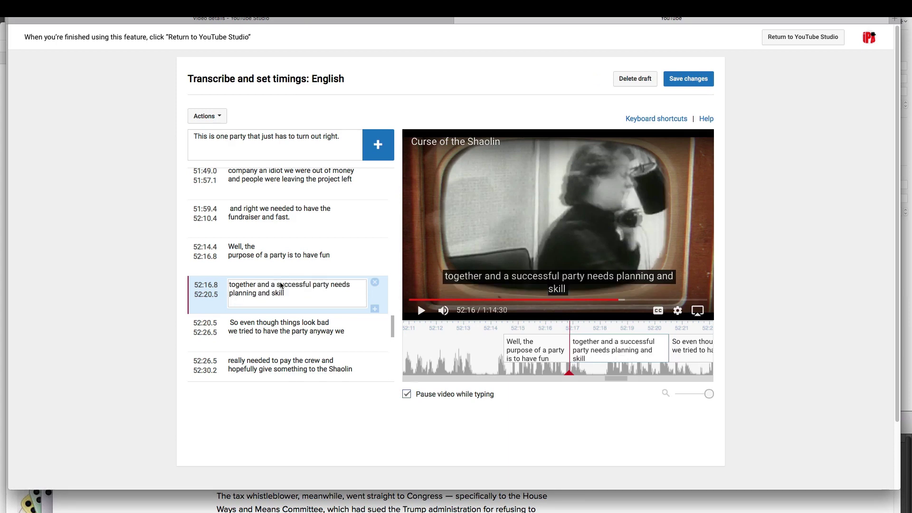
{"action": "left_click", "coordinate": [513, 349]}
{"action": "left_click_drag", "start_coordinate": [503, 349], "coordinate": [440, 350]}
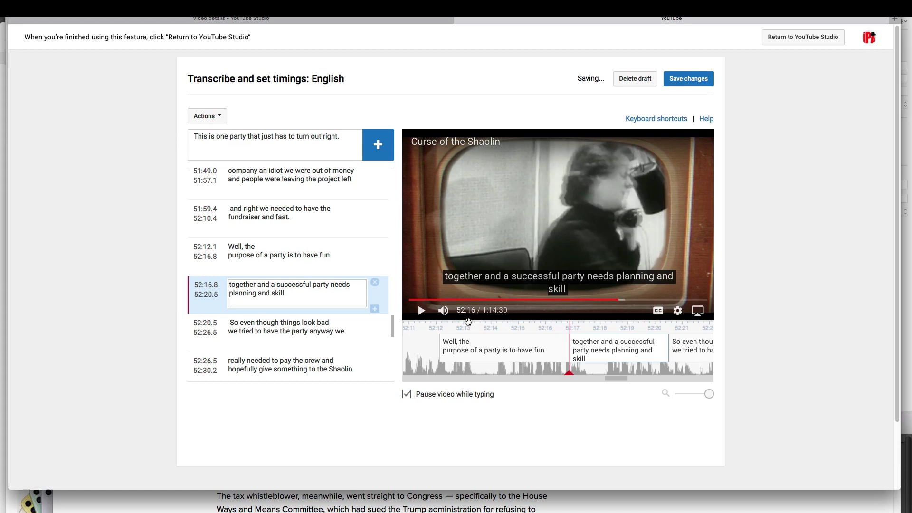
{"action": "left_click_drag", "start_coordinate": [468, 322], "coordinate": [588, 327]}
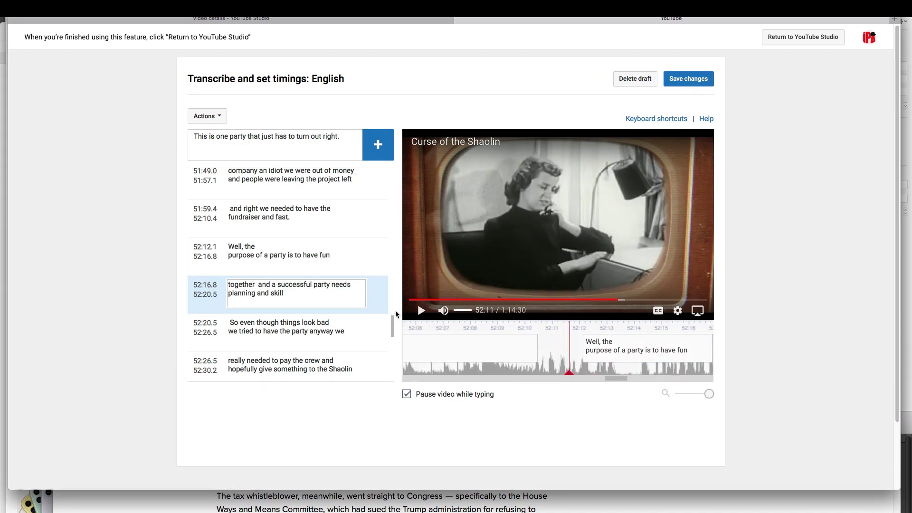
{"action": "left_click", "coordinate": [421, 311]}
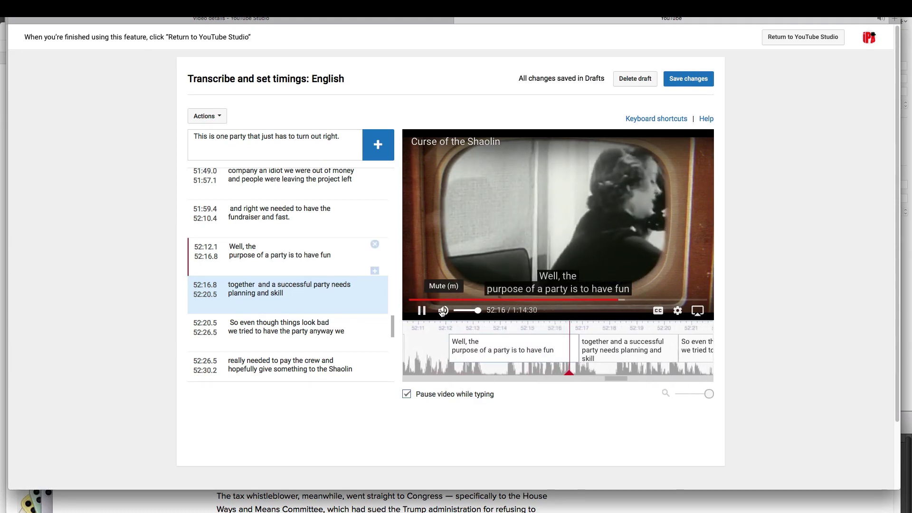
End the fundraiser caption at 52:04.1 and play back the new 'This is one party…' caption
{"action": "key", "text": "shift+space"}
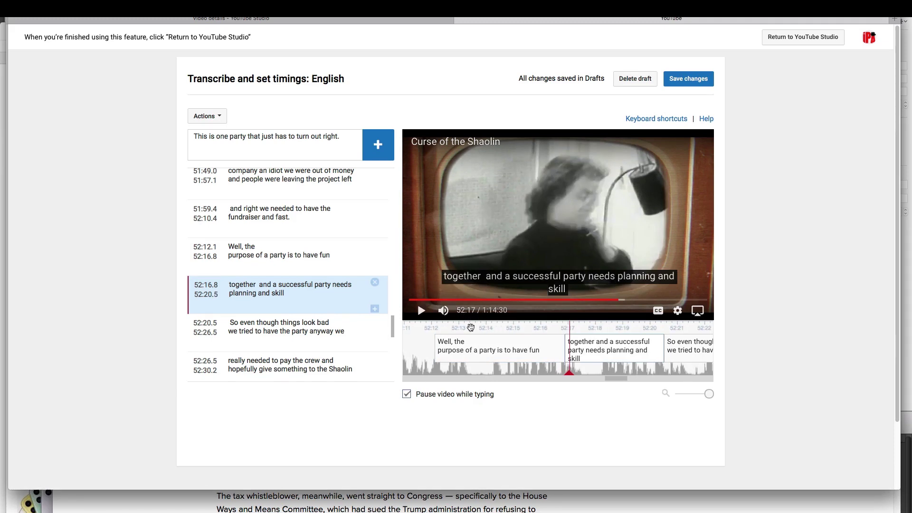
{"action": "left_click_drag", "start_coordinate": [498, 323], "coordinate": [652, 333]}
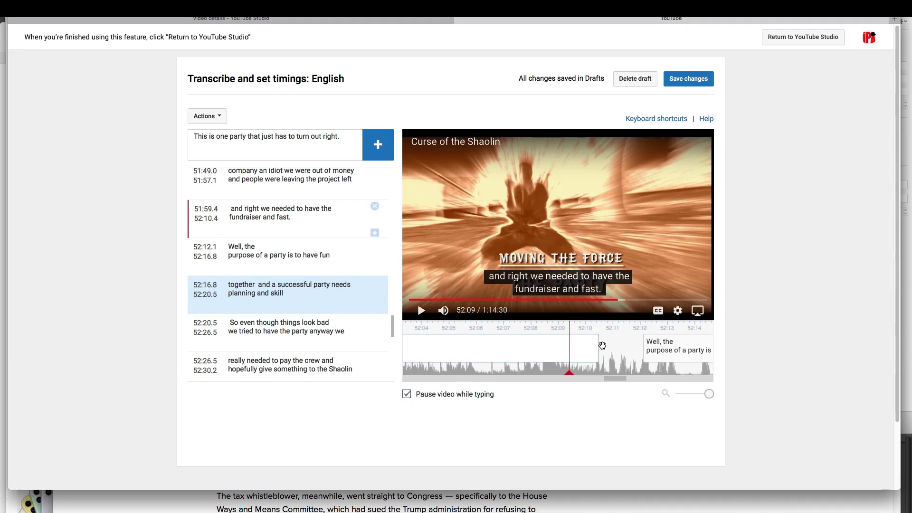
{"action": "mouse_move", "coordinate": [598, 346]}
{"action": "left_mouse_down"}
{"action": "mouse_move", "coordinate": [424, 346]}
{"action": "mouse_move", "coordinate": [607, 339]}
{"action": "left_mouse_up"}
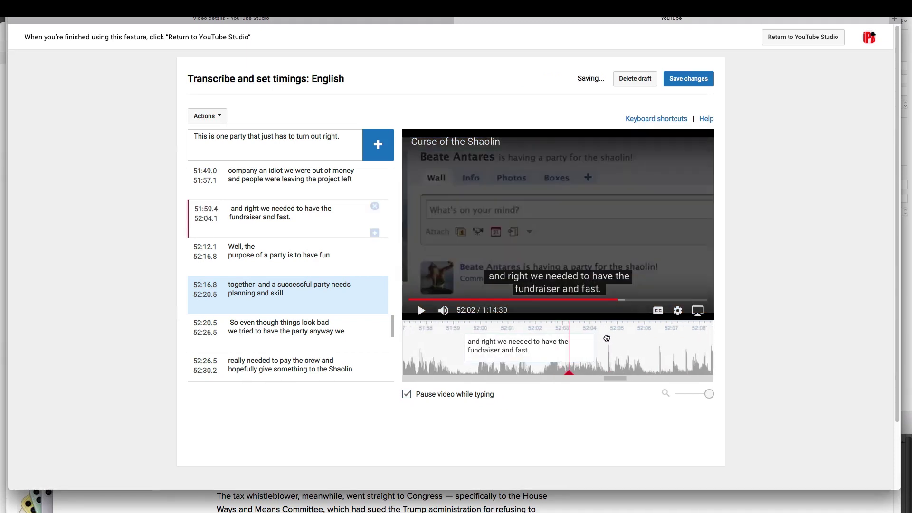
{"action": "left_click", "coordinate": [417, 301]}
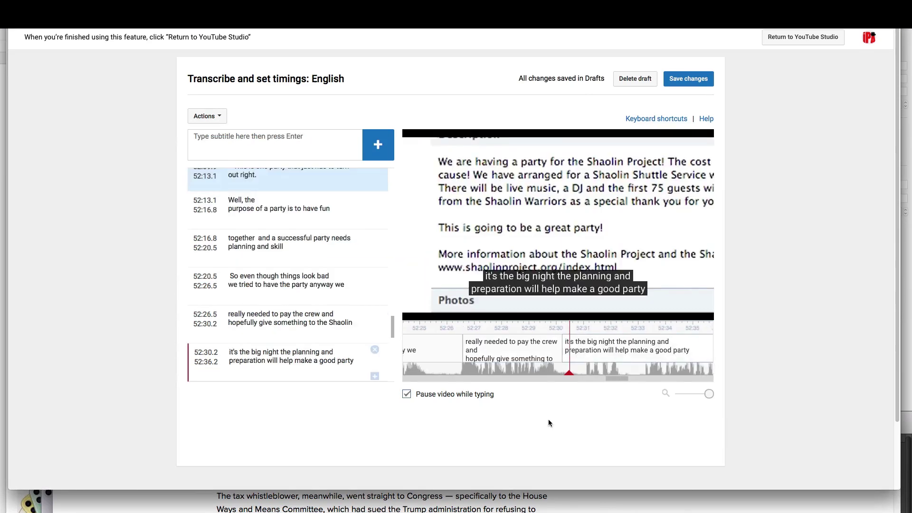
{"action": "key", "text": "shift+space"}
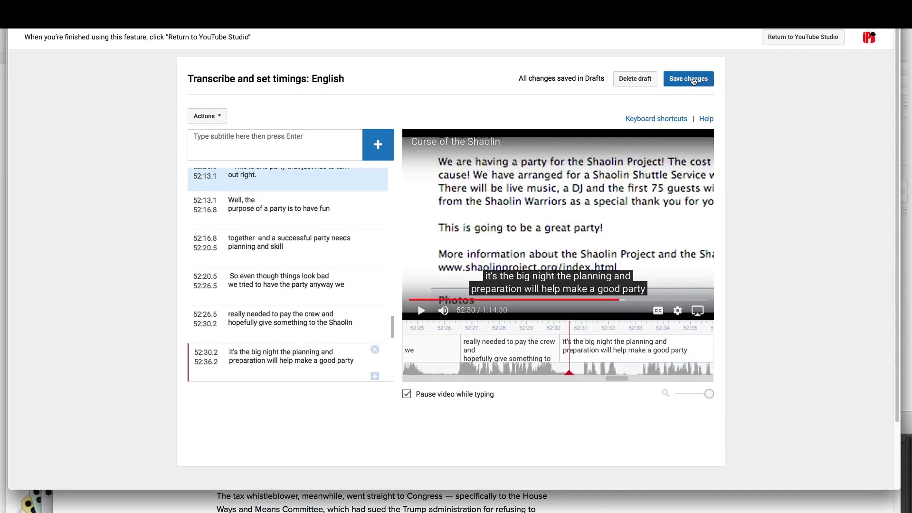
Publish the corrected English subtitles and return to Curse of the Shaolin's details page
{"action": "left_click", "coordinate": [693, 80]}
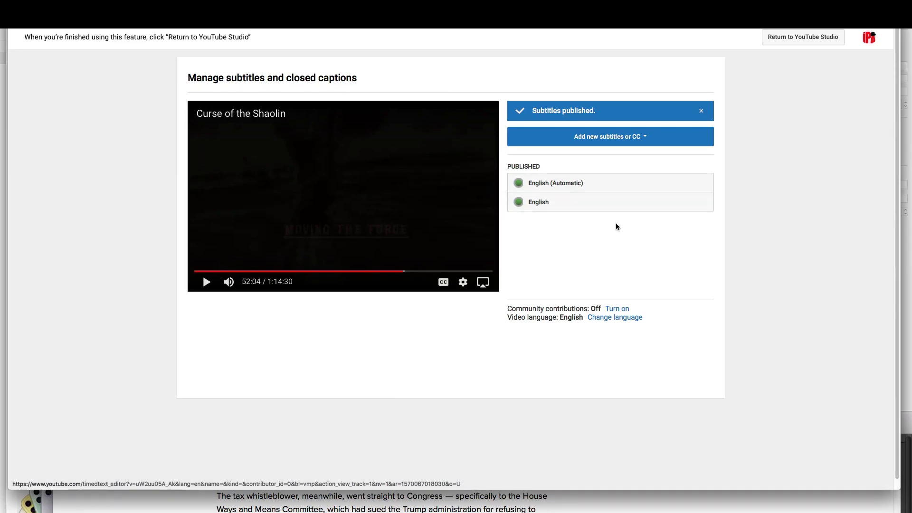
{"action": "left_click", "coordinate": [802, 36]}
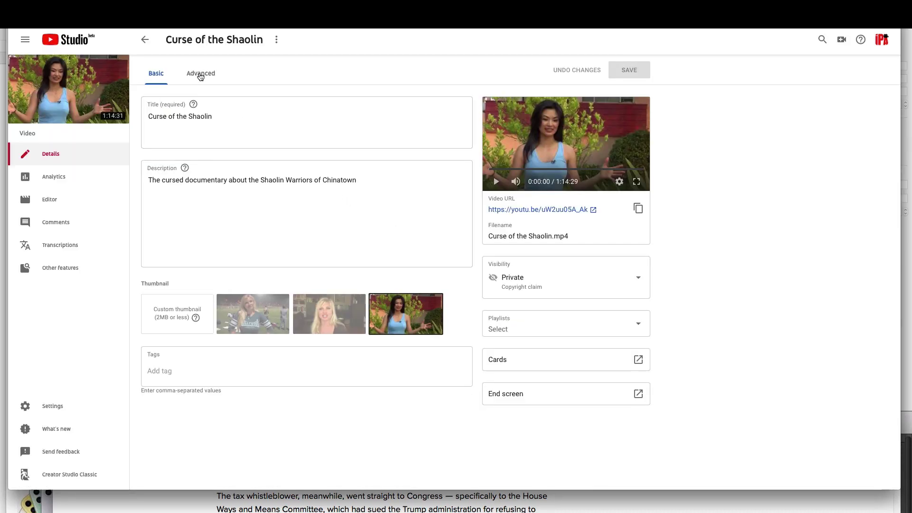
Download the 'English by you' subtitle file from the video's advanced settings as captions.sbv
{"action": "left_click", "coordinate": [200, 74]}
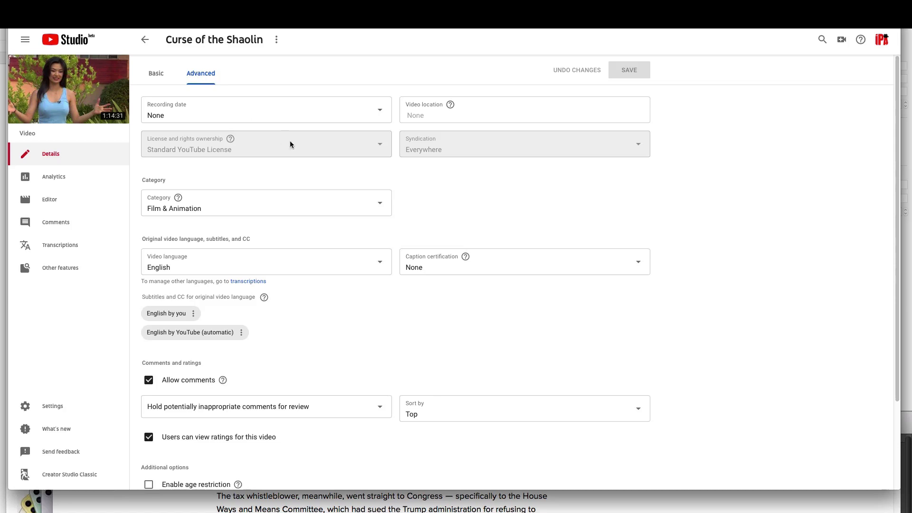
{"action": "left_click", "coordinate": [193, 314]}
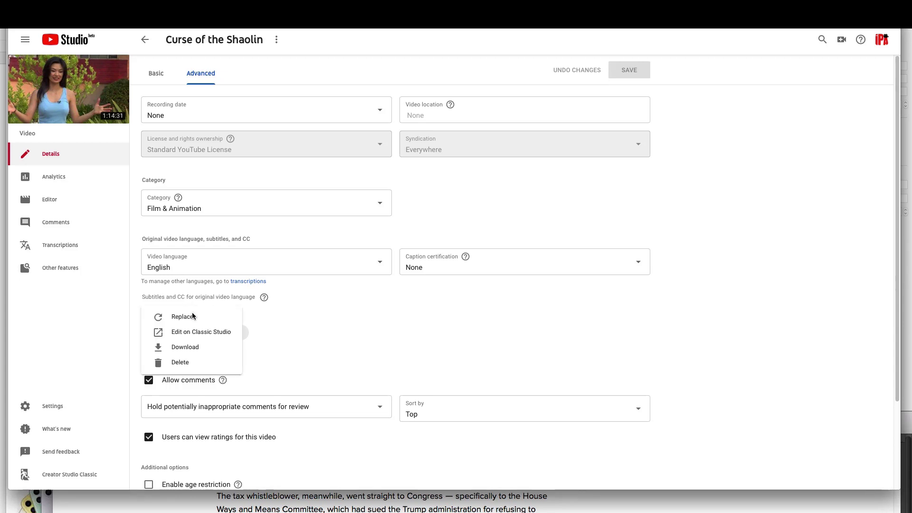
{"action": "left_click", "coordinate": [190, 348]}
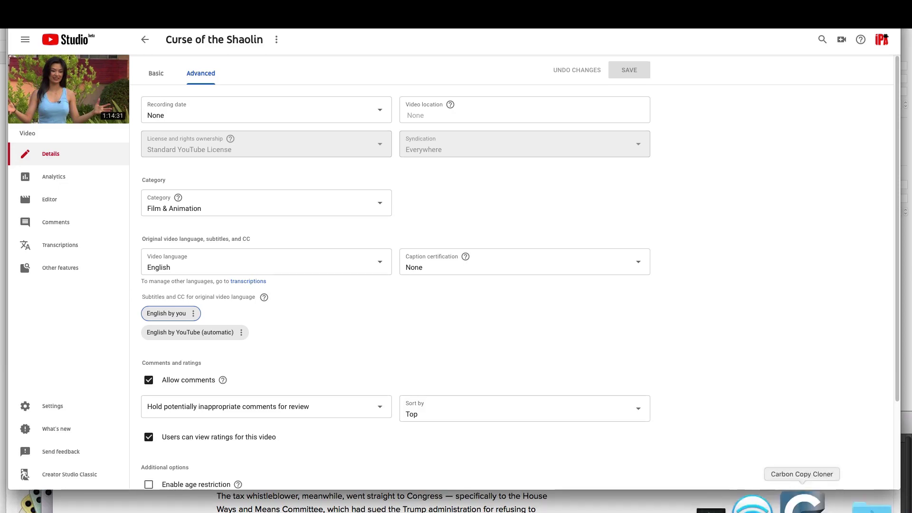
Show the Downloads folder in Finder and select the downloaded captions.sbv file
{"action": "left_click", "coordinate": [868, 503]}
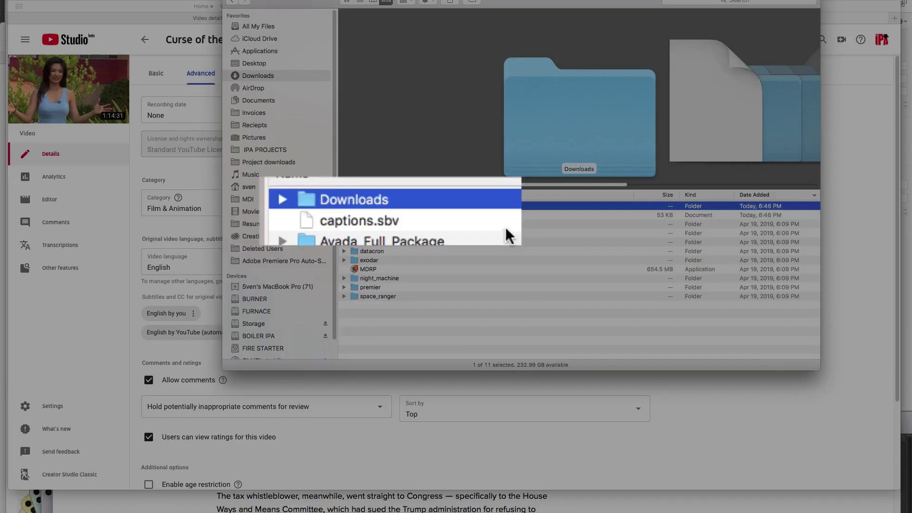
{"action": "key", "text": "Down"}
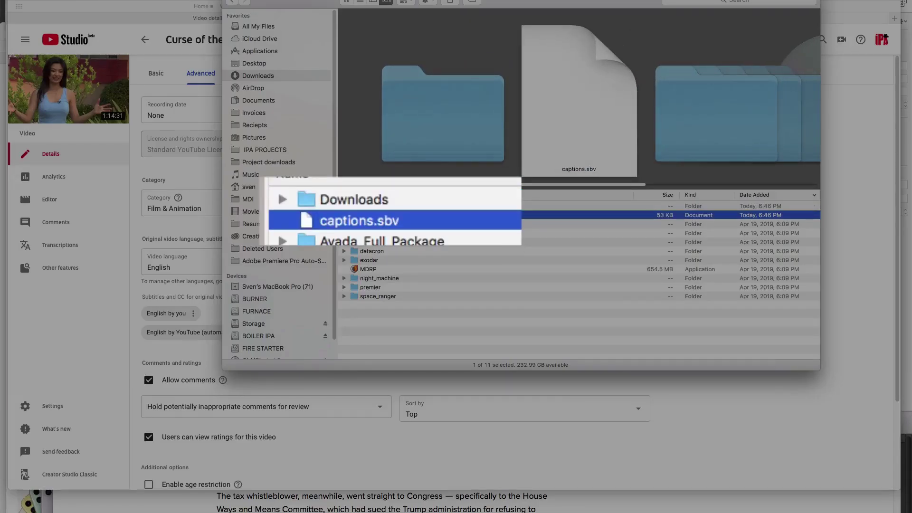